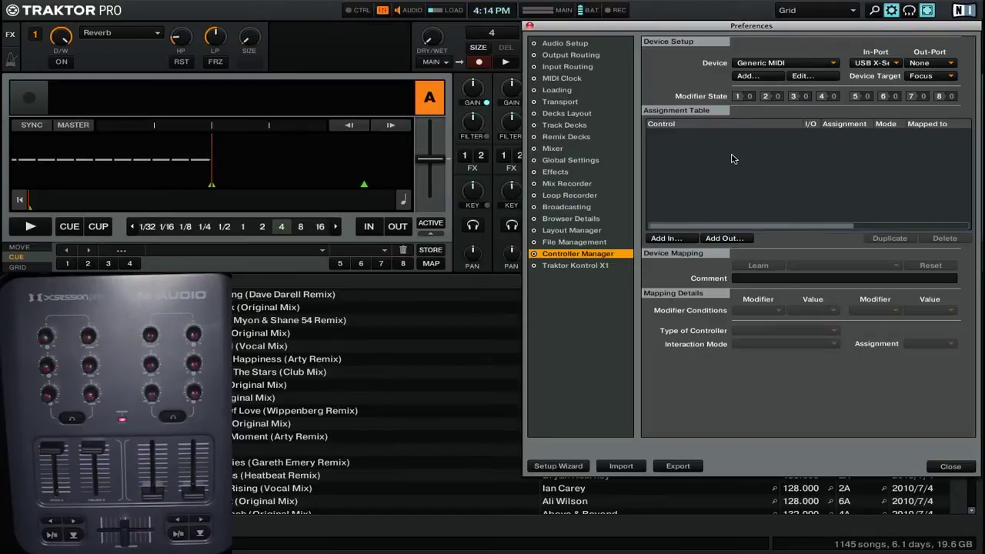
Step: Add an FX Unit 1 Effect 1 Selector input mapping to the MIDI device
{"action": "left_click", "coordinate": [682, 241]}
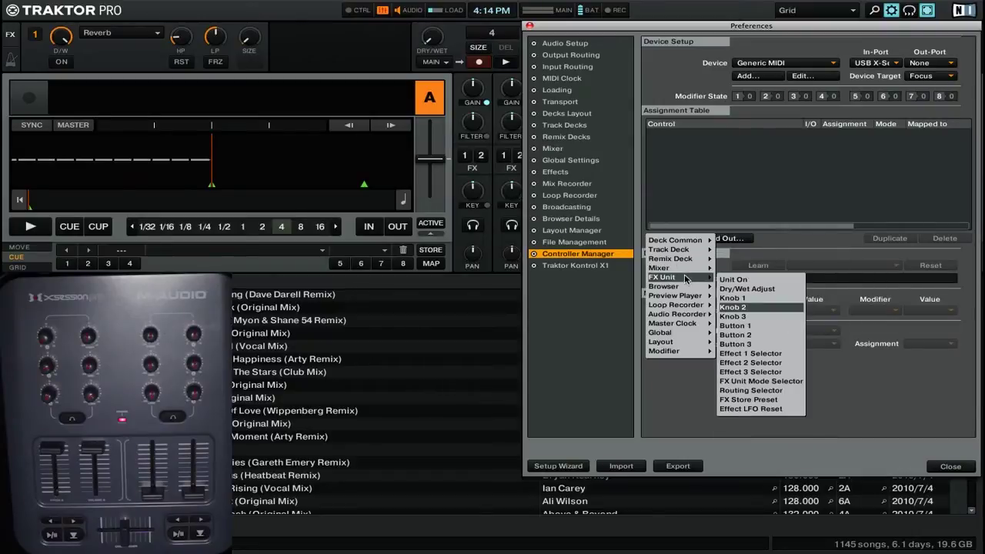
{"action": "mouse_move", "coordinate": [697, 286]}
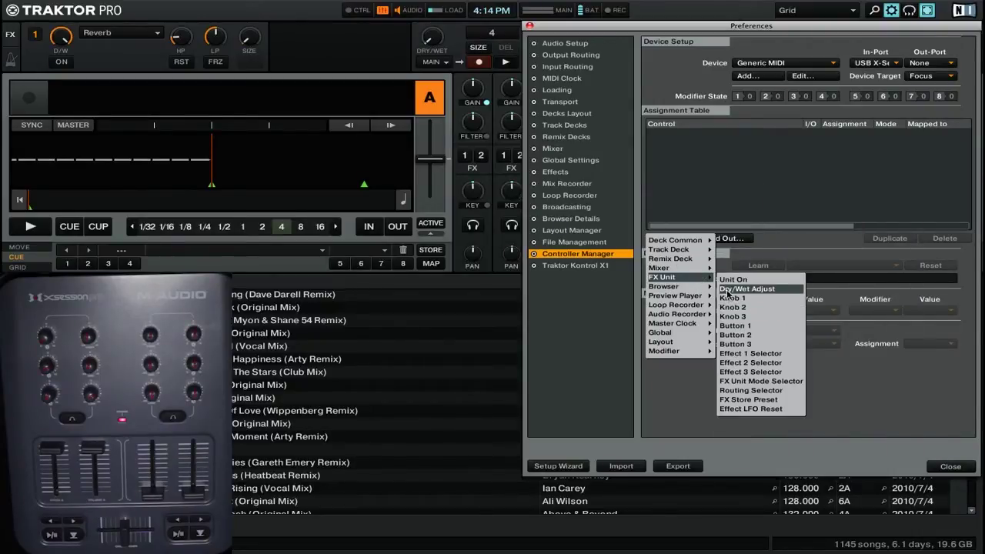
{"action": "left_click", "coordinate": [747, 355]}
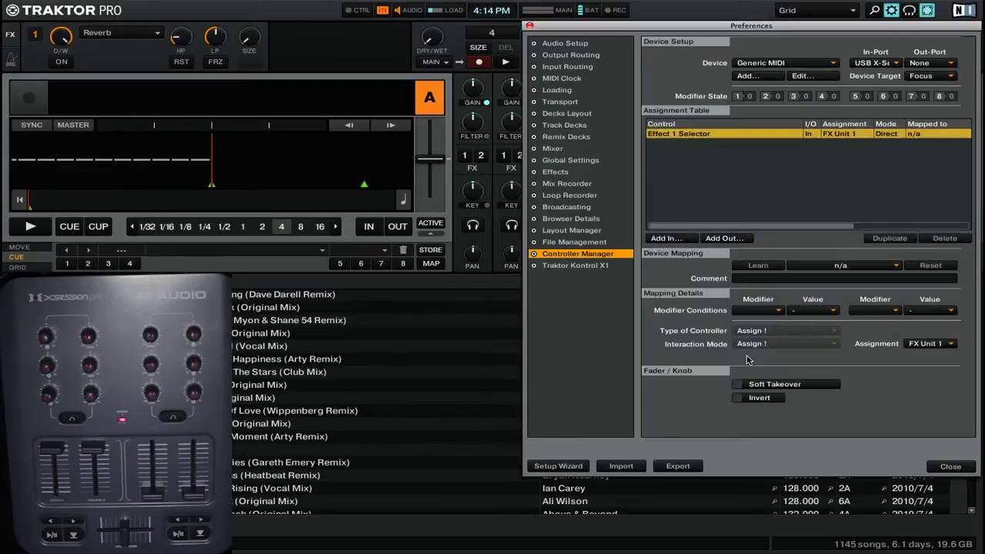
Step: Learn Ch01.Note.A#4 for the Effect 1 Selector, and make it a Direct button selecting Phaser
{"action": "left_click", "coordinate": [774, 266]}
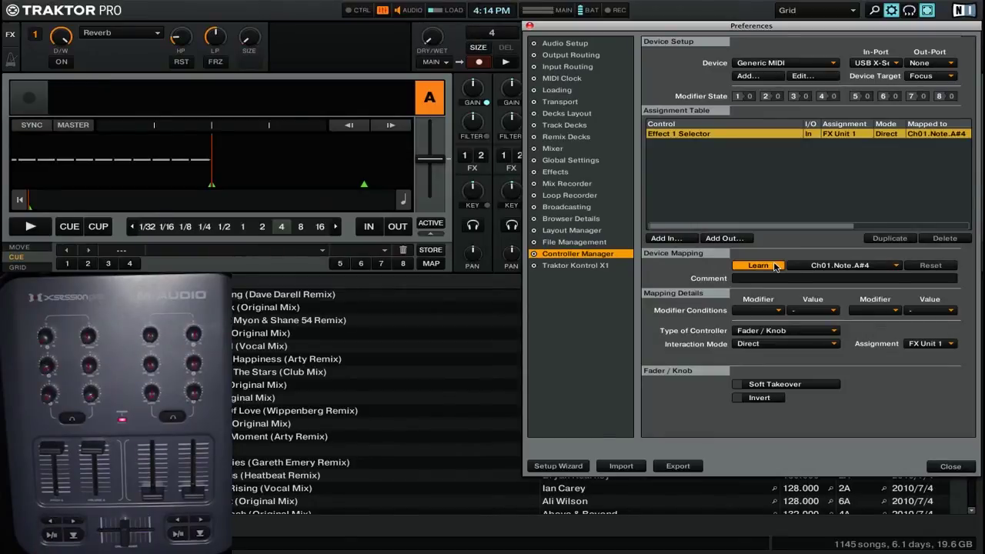
{"action": "left_click", "coordinate": [775, 265]}
{"action": "left_click", "coordinate": [765, 330]}
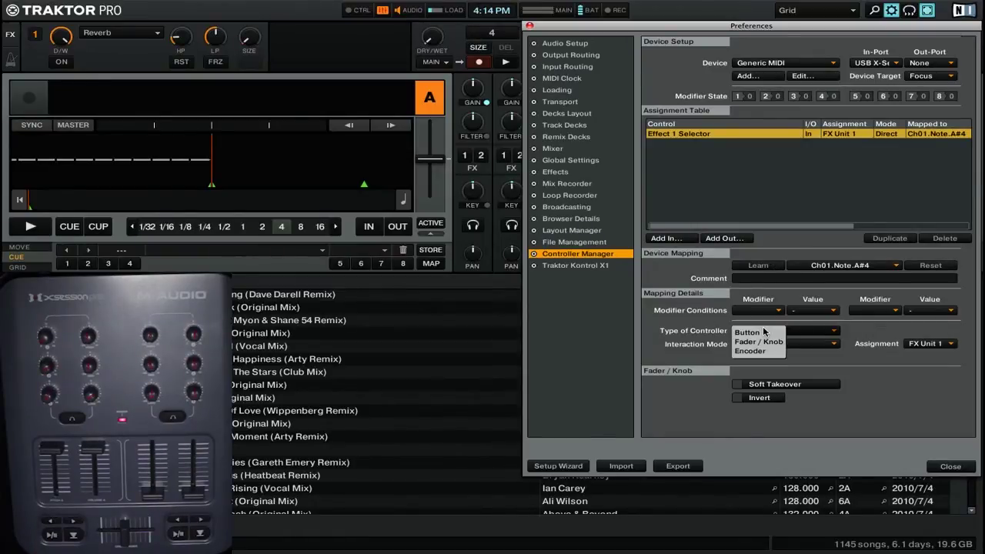
{"action": "left_click", "coordinate": [763, 331]}
{"action": "left_click", "coordinate": [765, 346]}
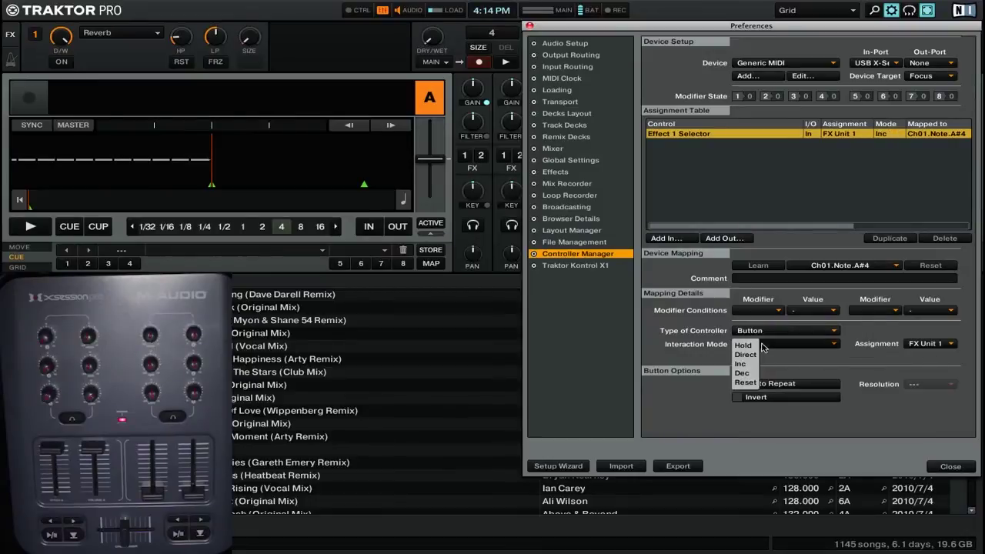
{"action": "left_click", "coordinate": [752, 357]}
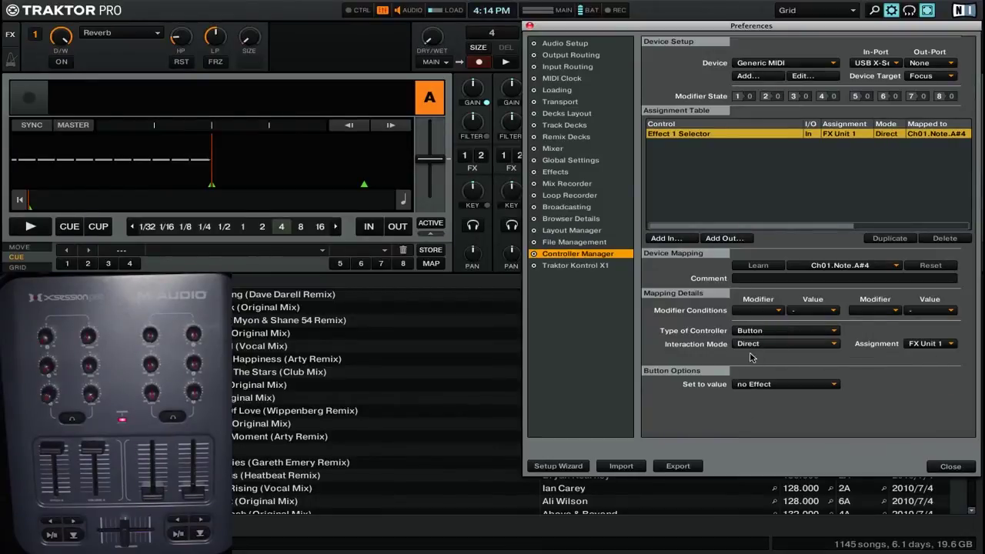
{"action": "left_click", "coordinate": [780, 385]}
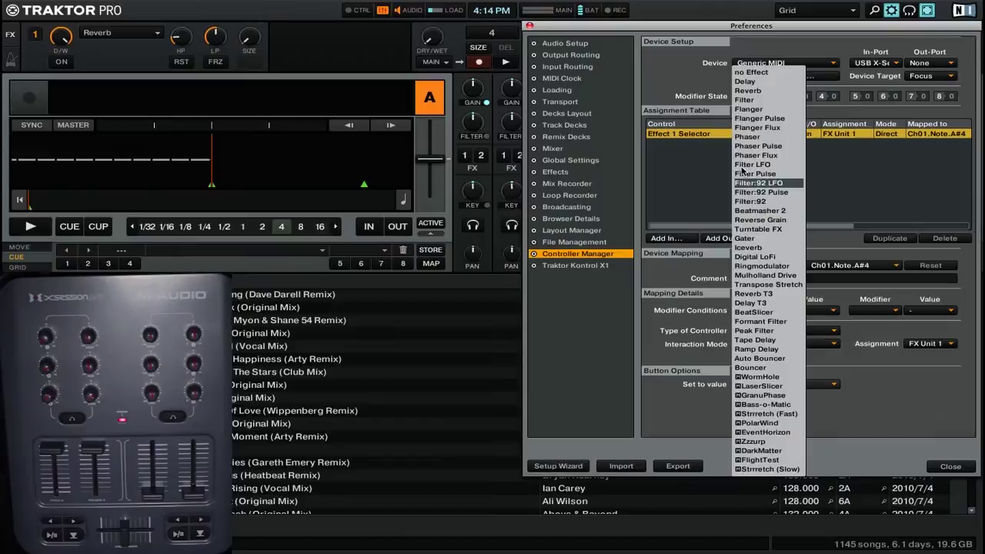
{"action": "left_click", "coordinate": [751, 137]}
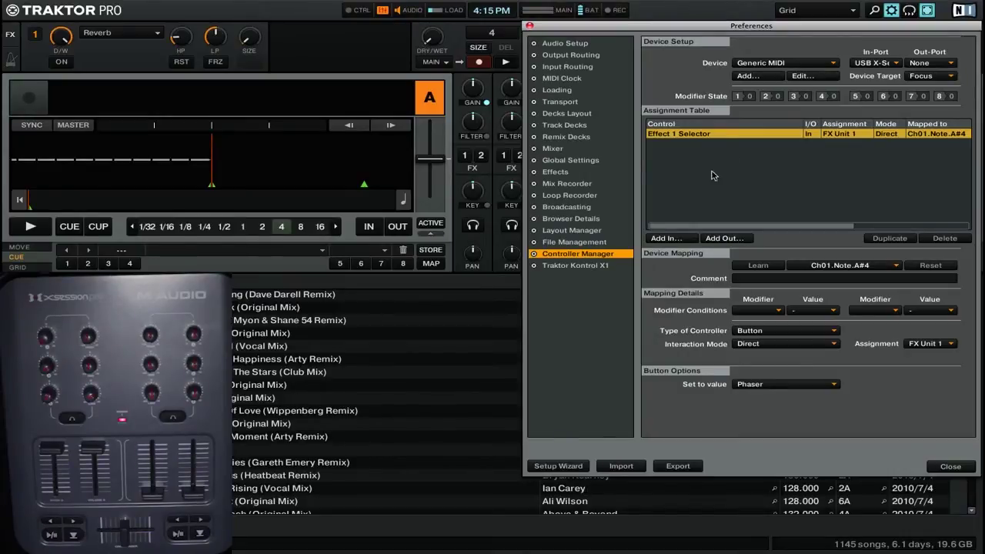
Step: Add an FX Unit 1 On input mapping from the Mixer controls
{"action": "left_click", "coordinate": [681, 240]}
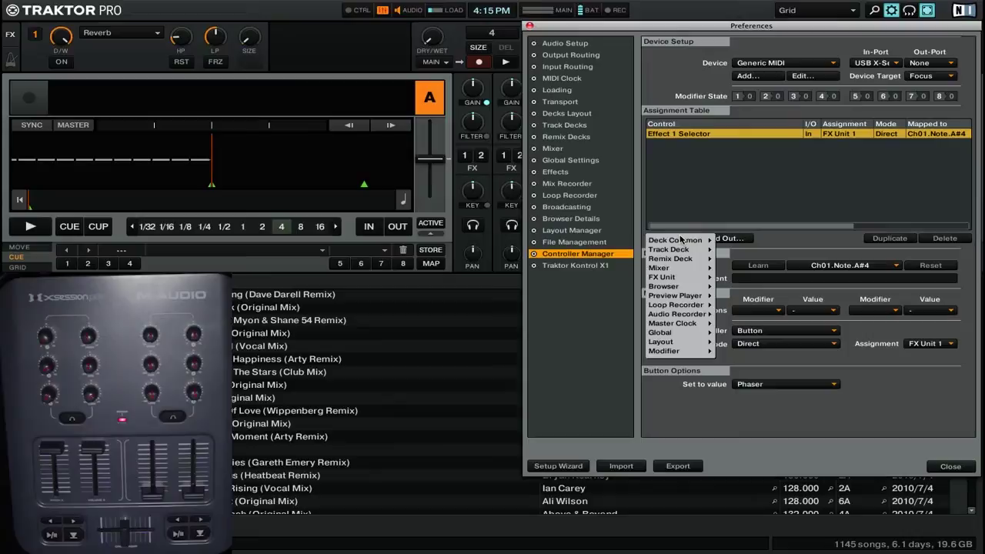
{"action": "mouse_move", "coordinate": [678, 258]}
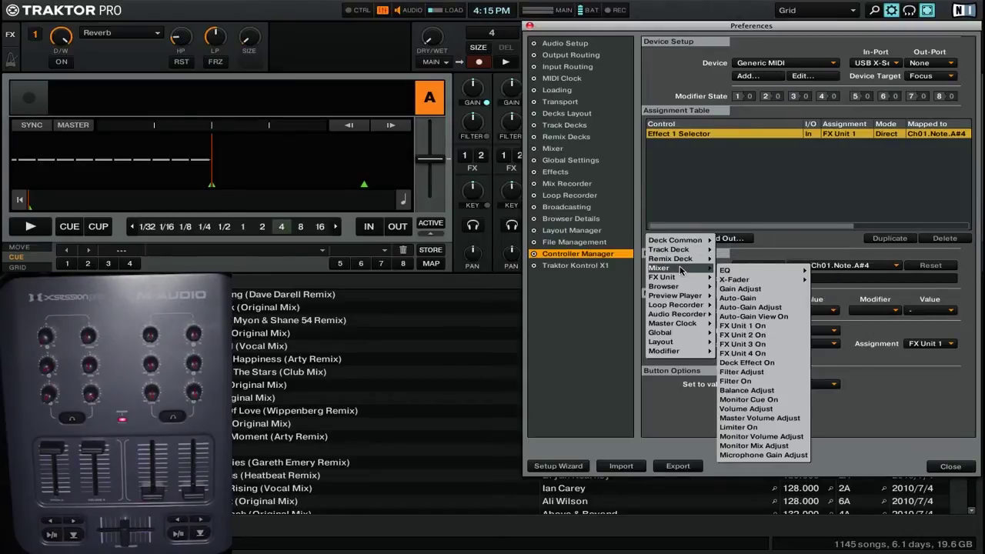
{"action": "mouse_move", "coordinate": [701, 274]}
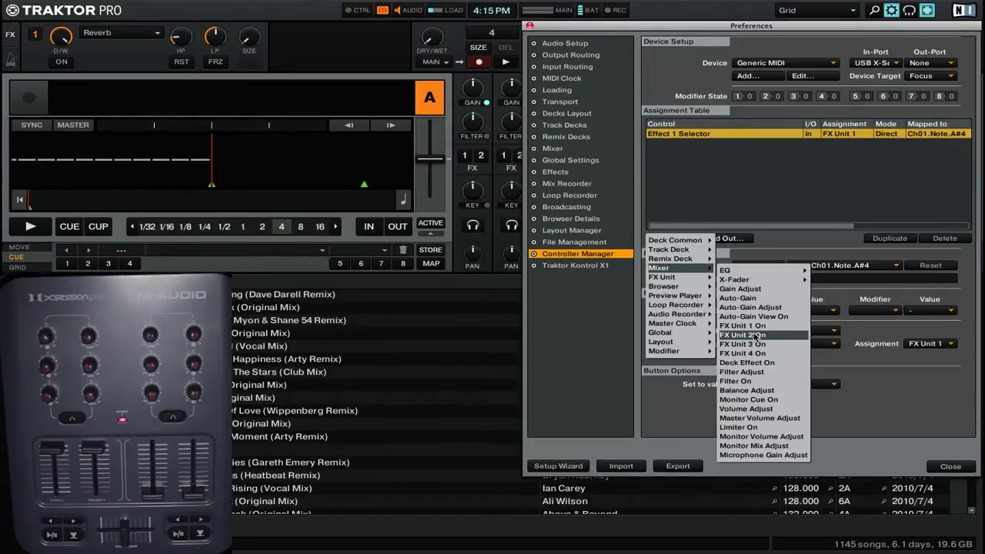
{"action": "left_click", "coordinate": [754, 328]}
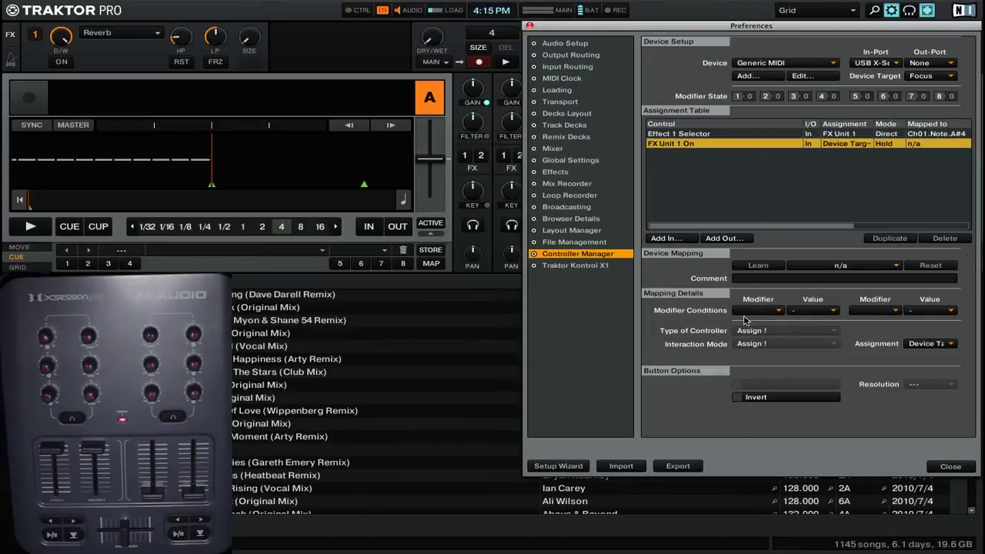
Step: Learn Ch01.Note.A#4 for FX Unit 1 On, set Toggle mode, and assign it to Deck A
{"action": "left_click", "coordinate": [753, 266]}
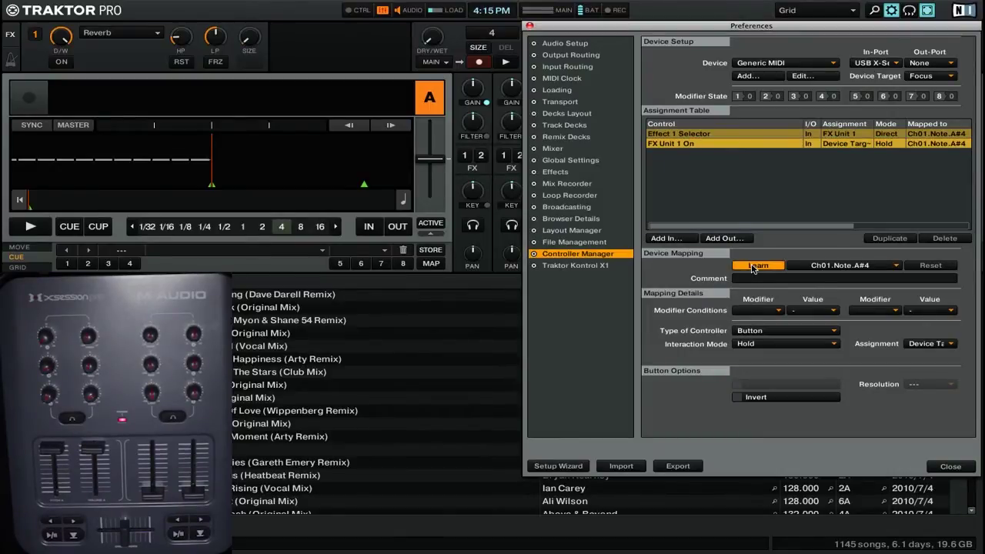
{"action": "left_click", "coordinate": [753, 267]}
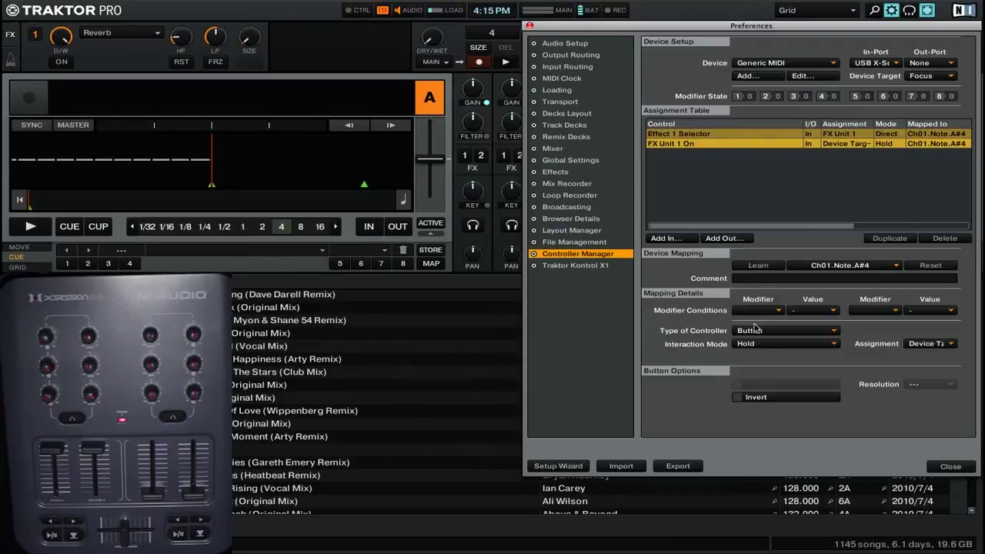
{"action": "left_click", "coordinate": [774, 345]}
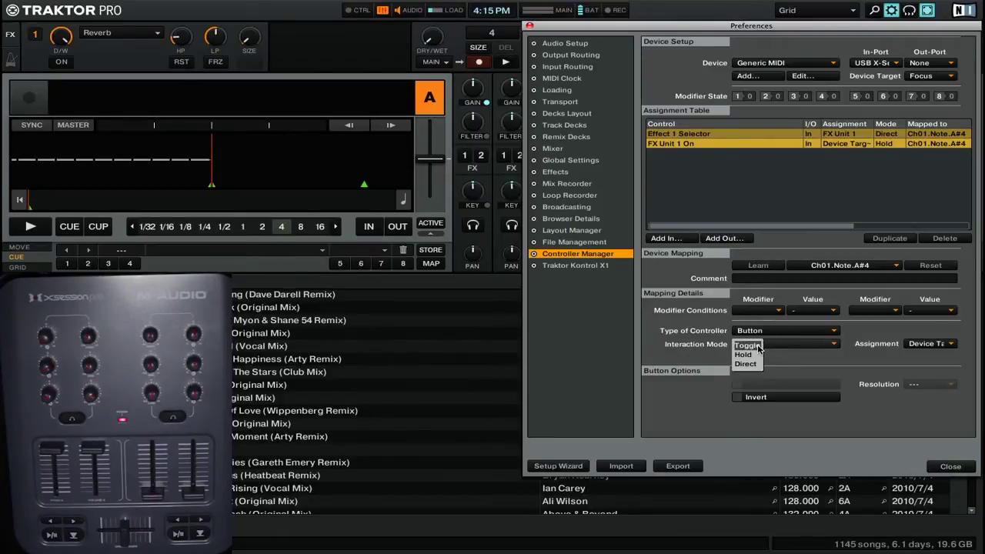
{"action": "left_click", "coordinate": [757, 346]}
{"action": "left_click", "coordinate": [917, 346]}
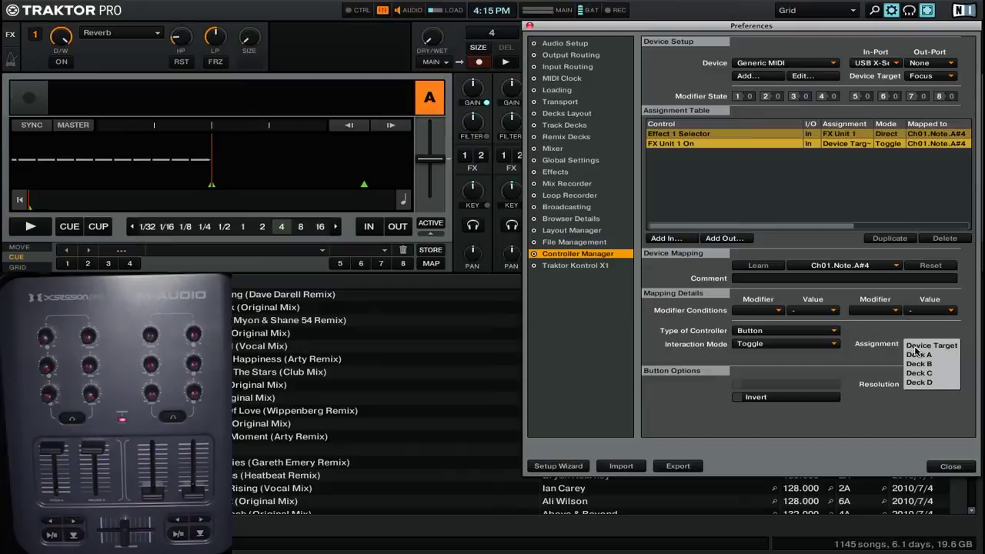
{"action": "left_click", "coordinate": [921, 354]}
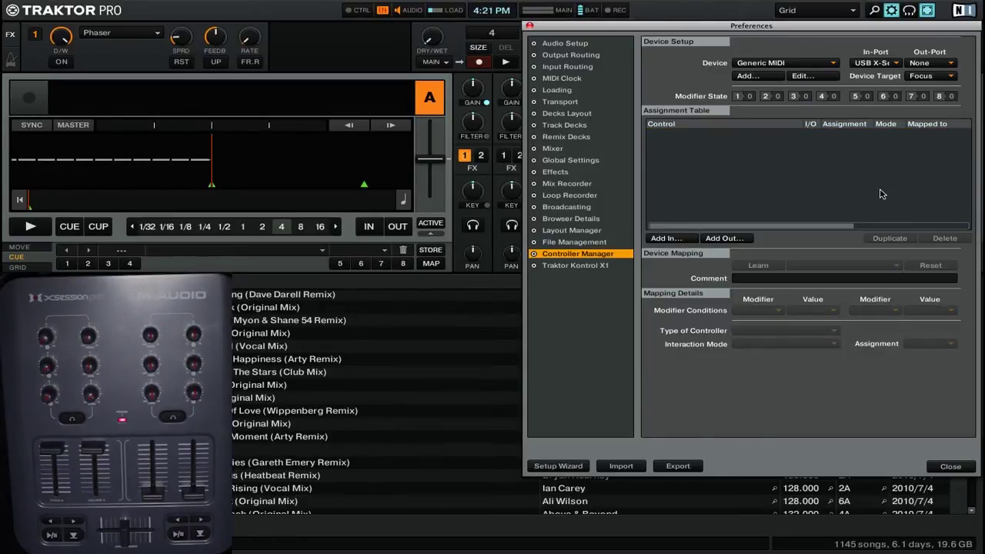
Step: Add a Track Deck Cue Select/Set+Store Hotcue input mapping
{"action": "left_click", "coordinate": [683, 239]}
{"action": "mouse_move", "coordinate": [687, 243]}
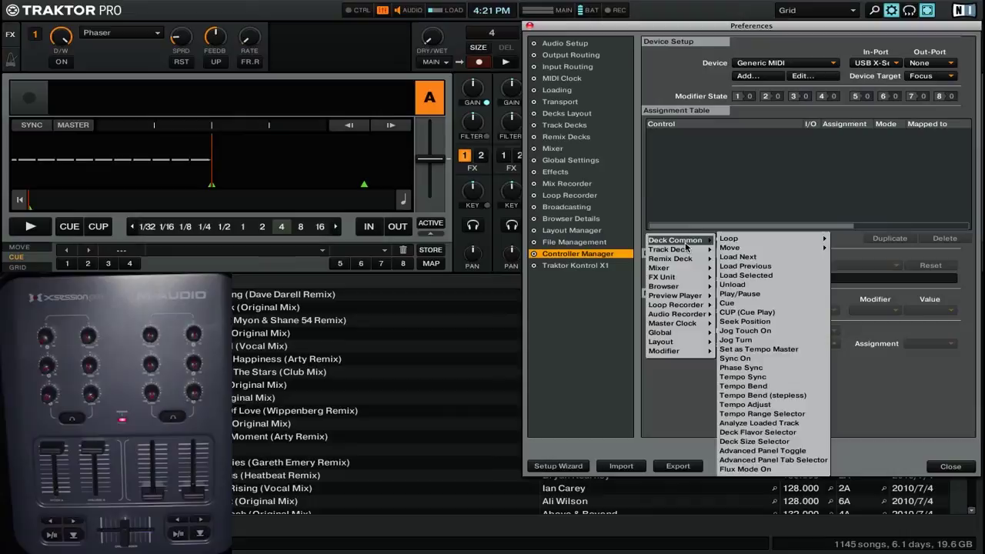
{"action": "mouse_move", "coordinate": [729, 253]}
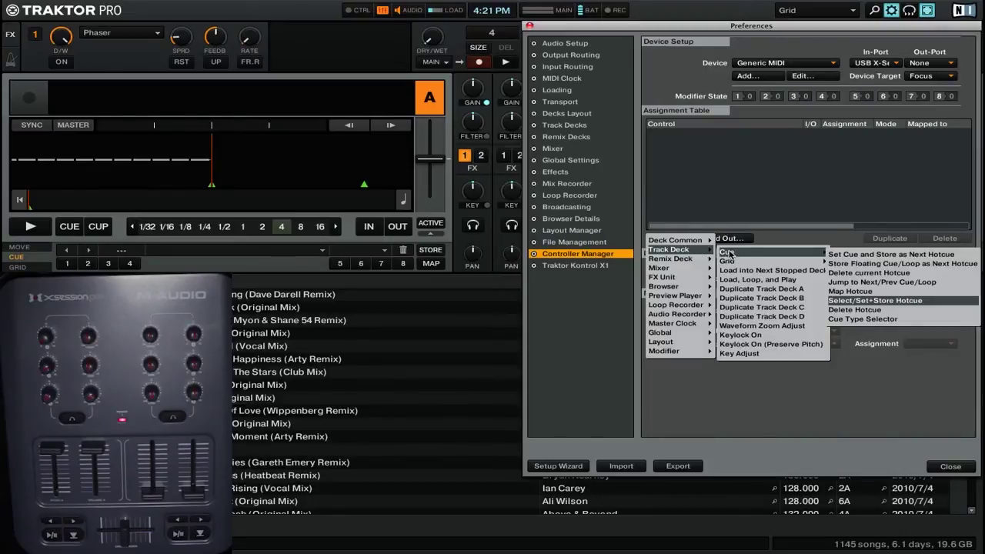
{"action": "left_click", "coordinate": [858, 301]}
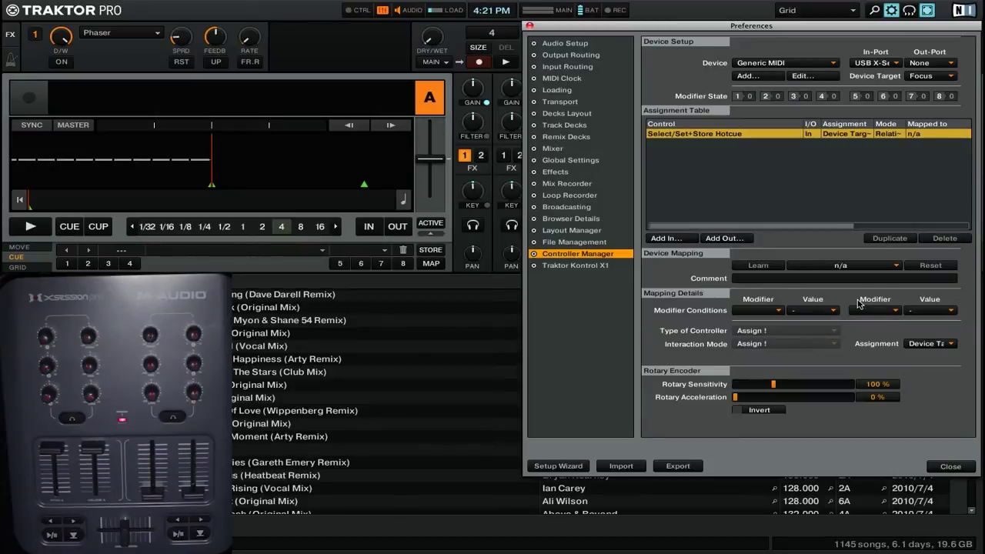
Step: Learn Ch01.Note.A#4 for the hotcue mapping, and make it a Button set to HotCue 7
{"action": "left_click", "coordinate": [777, 266]}
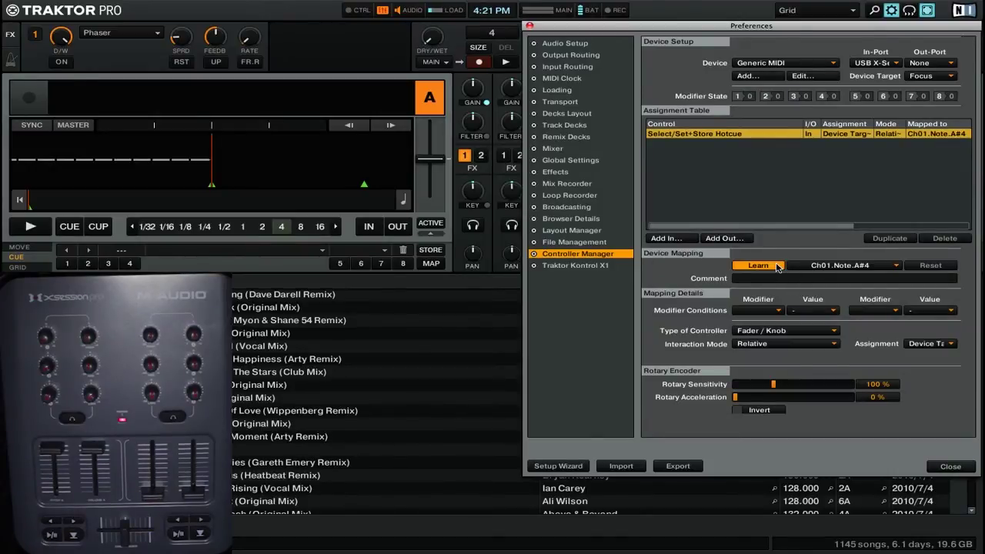
{"action": "left_click", "coordinate": [777, 266]}
{"action": "left_click", "coordinate": [779, 331]}
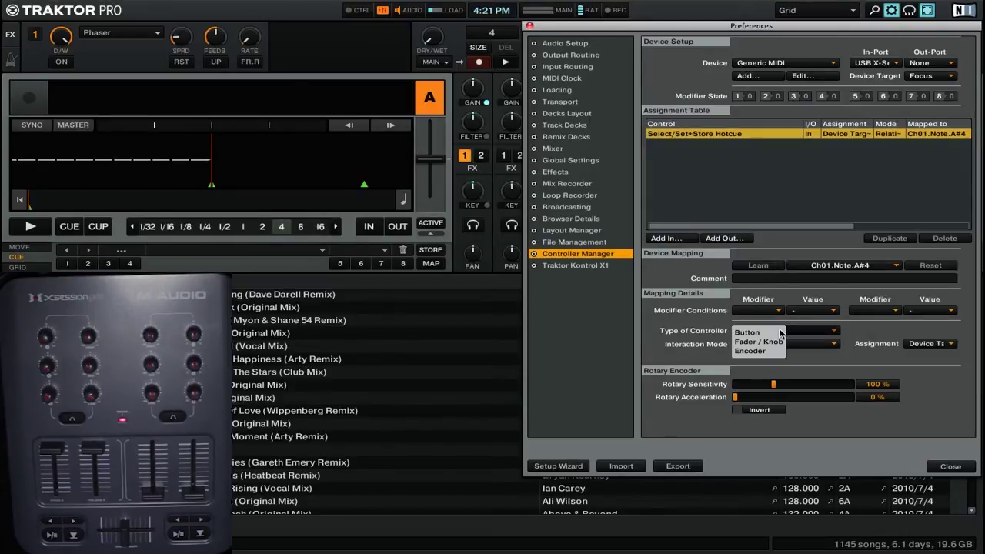
{"action": "left_click", "coordinate": [778, 333]}
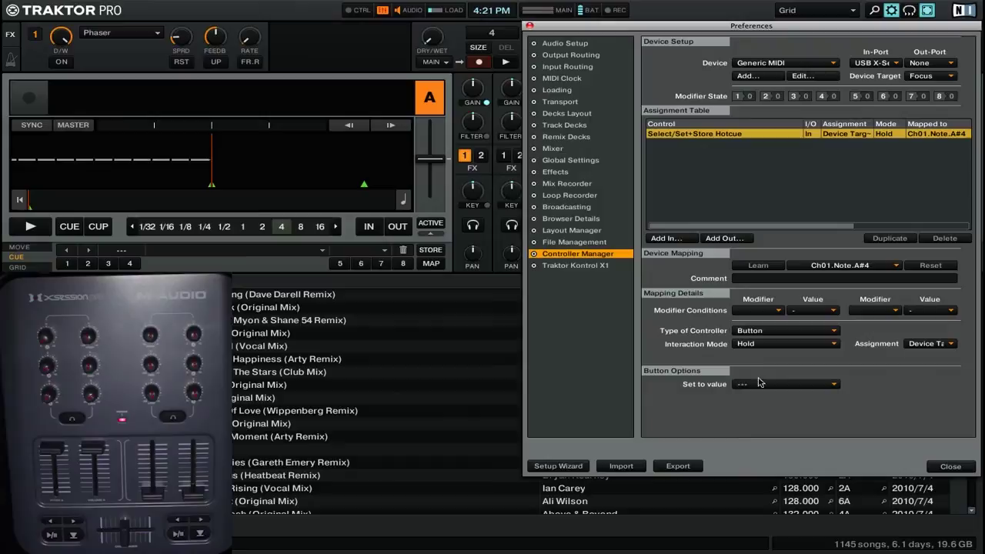
{"action": "left_click", "coordinate": [802, 385]}
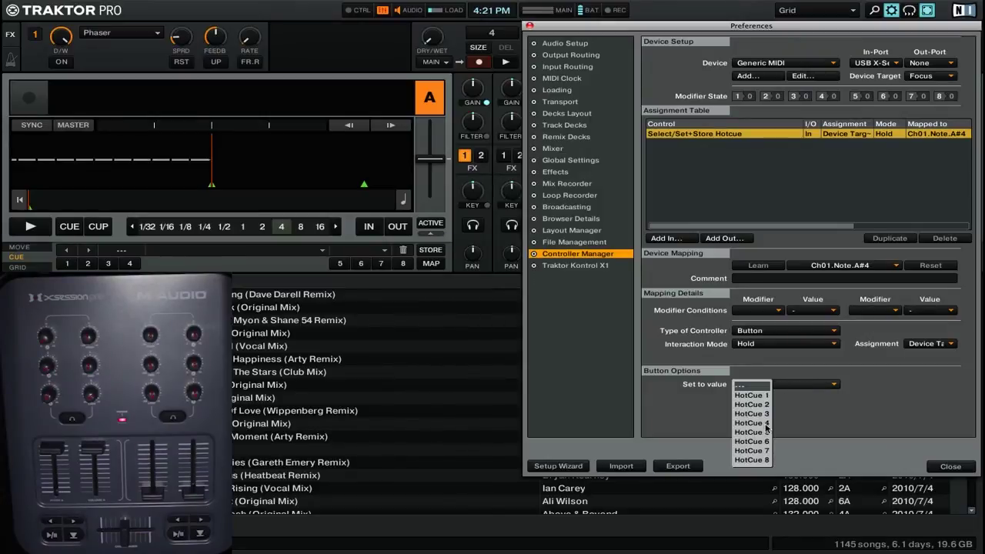
{"action": "left_click", "coordinate": [751, 451]}
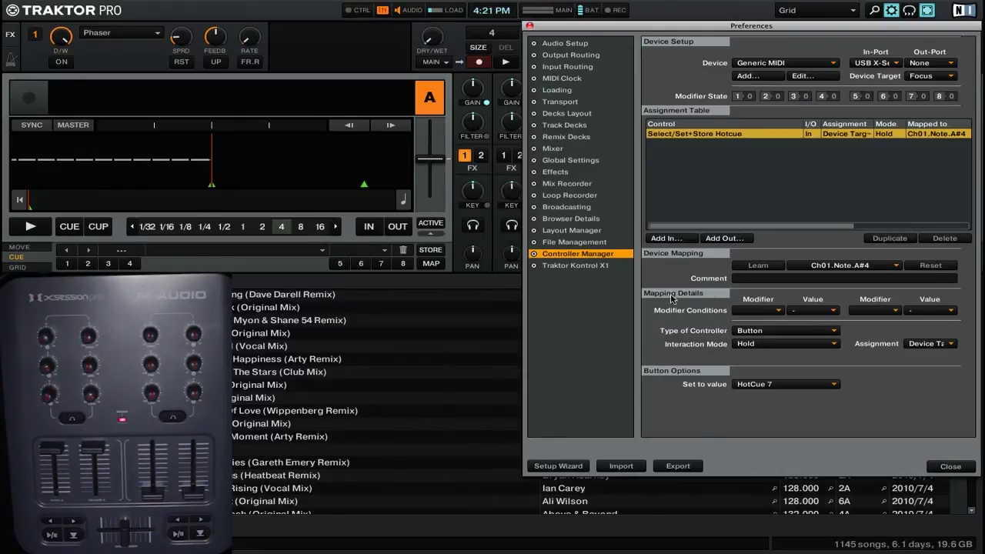
Step: Add a Track Deck Cue Type Selector input mapping
{"action": "left_click", "coordinate": [670, 239]}
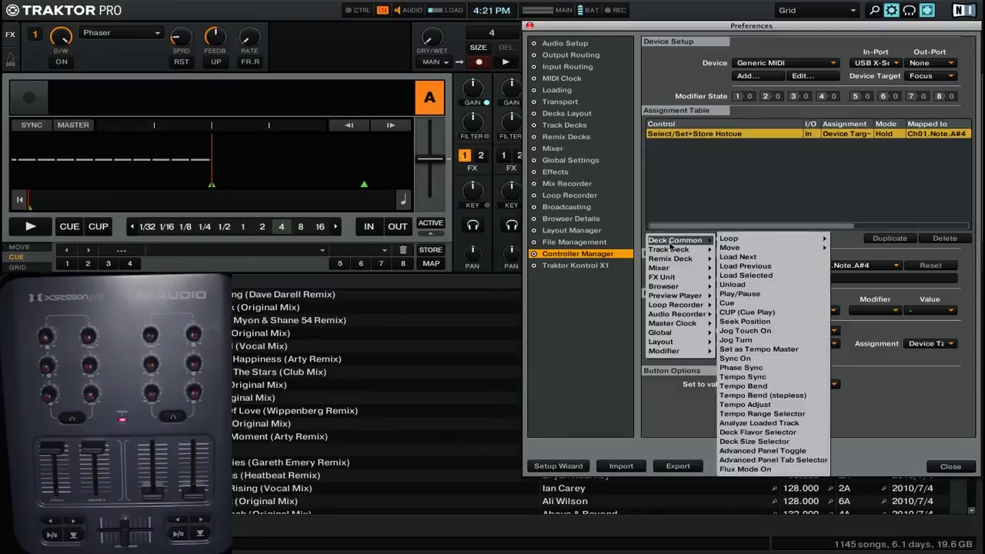
{"action": "mouse_move", "coordinate": [671, 250]}
{"action": "mouse_move", "coordinate": [744, 257]}
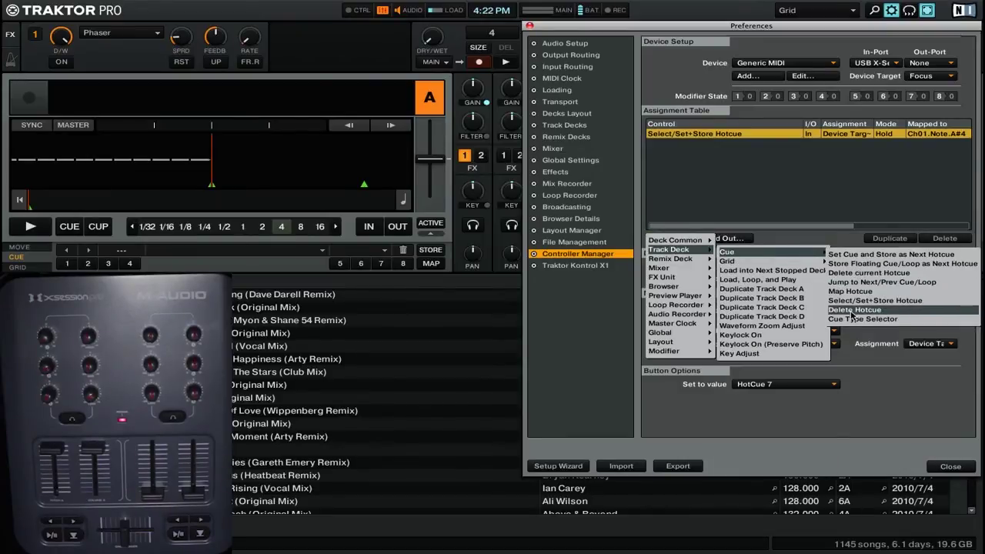
{"action": "left_click", "coordinate": [853, 320]}
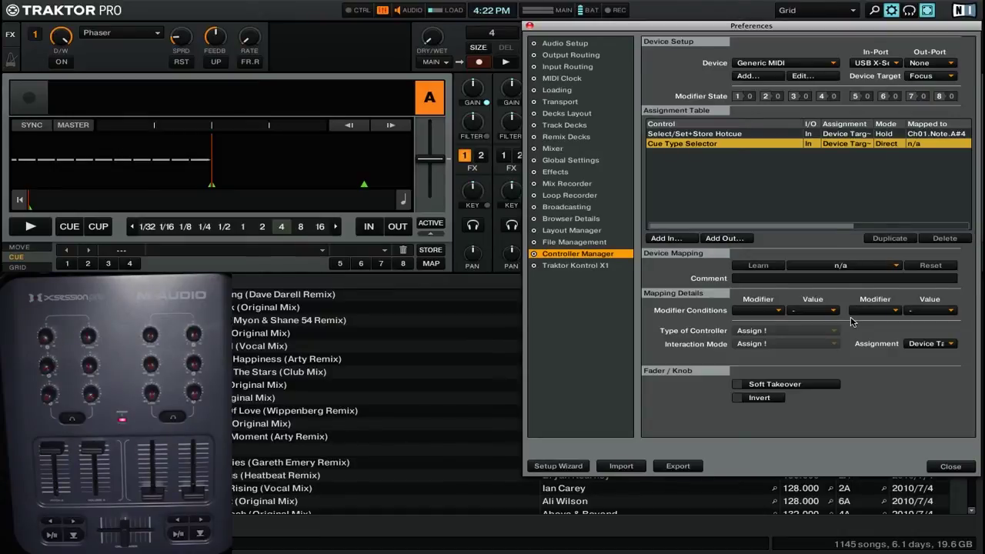
Step: Learn Ch01.Note.A#4 for Cue Type Selector, and make it a Direct button setting Fade-Out
{"action": "left_click", "coordinate": [776, 266]}
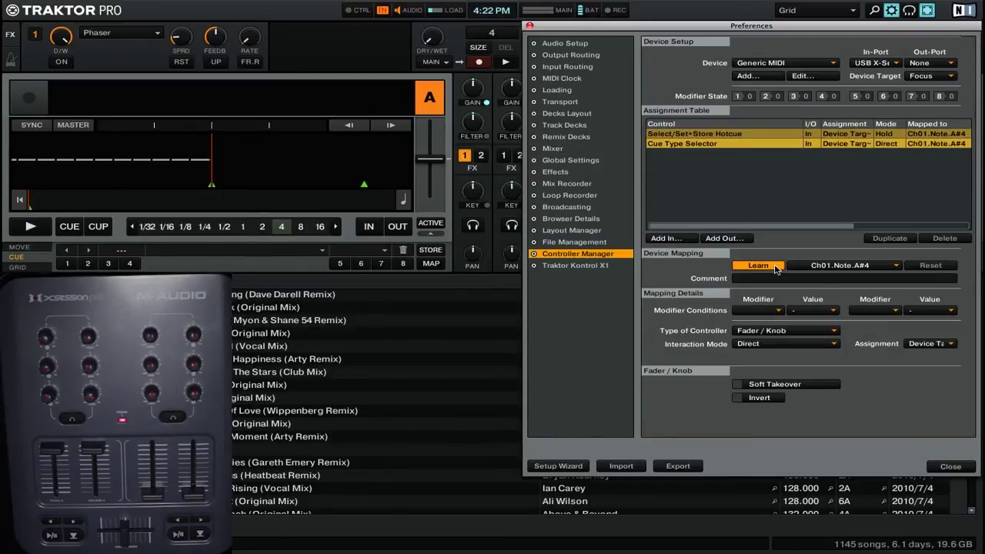
{"action": "left_click", "coordinate": [775, 267]}
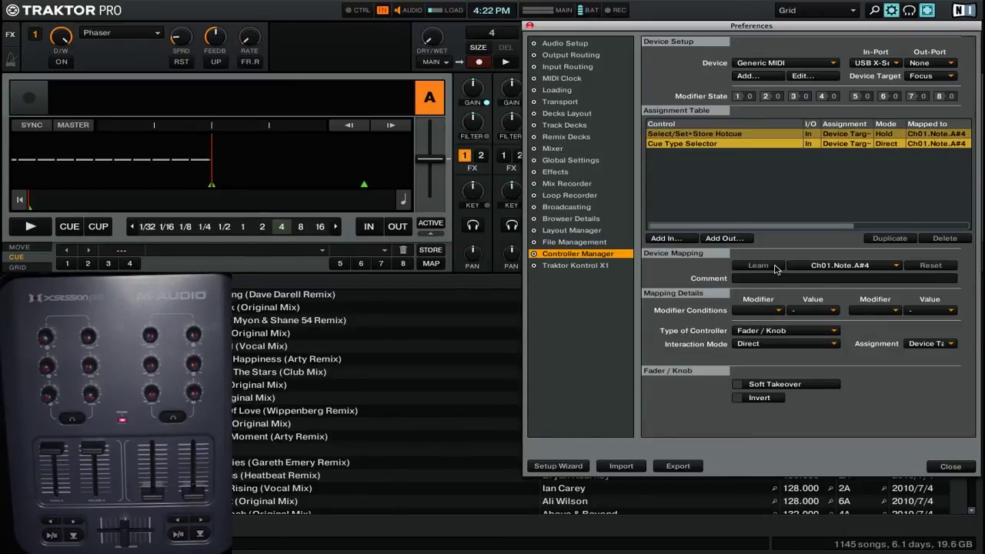
{"action": "left_click", "coordinate": [790, 332]}
{"action": "left_click", "coordinate": [777, 333]}
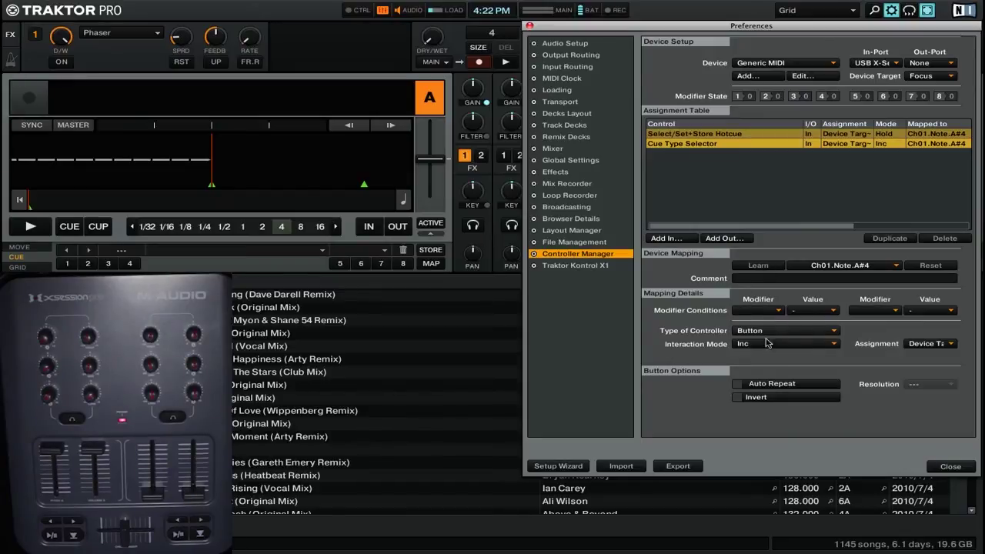
{"action": "left_click", "coordinate": [772, 345]}
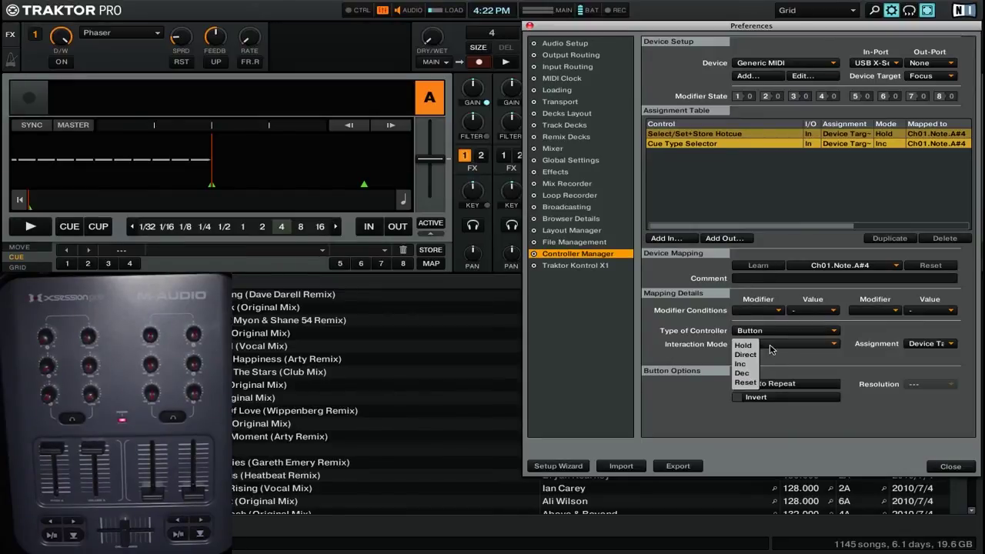
{"action": "left_click", "coordinate": [745, 354]}
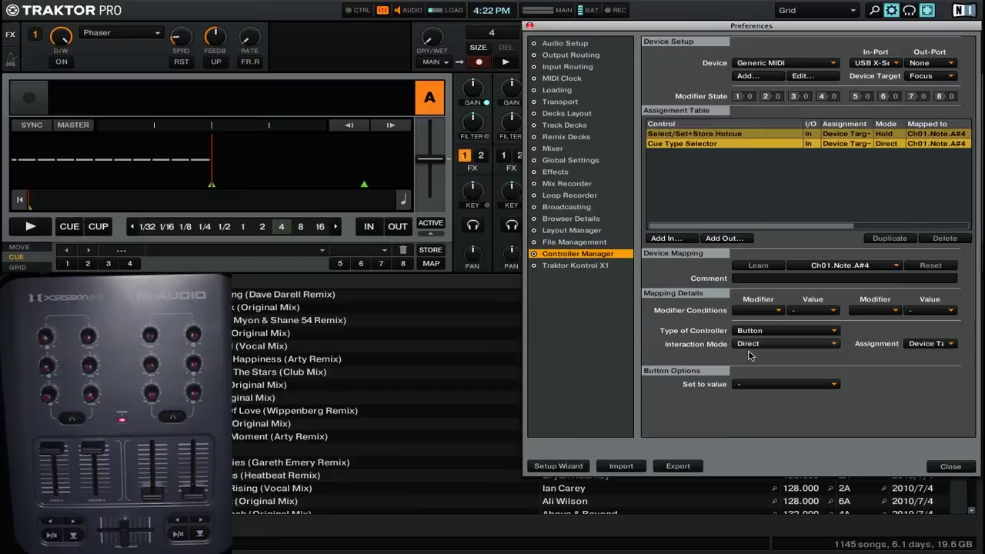
{"action": "left_click", "coordinate": [772, 385]}
{"action": "left_click", "coordinate": [759, 415]}
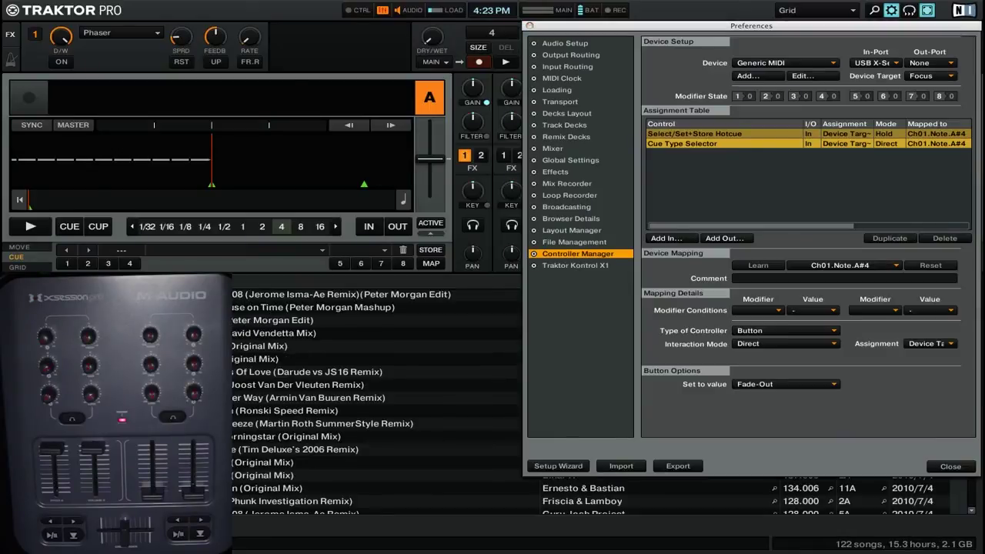
Step: Load BT's Every Other Way (Armin Van Buuren Remix) into Deck A and jump to 05:44
{"action": "left_click_drag", "start_coordinate": [289, 397], "coordinate": [251, 179]}
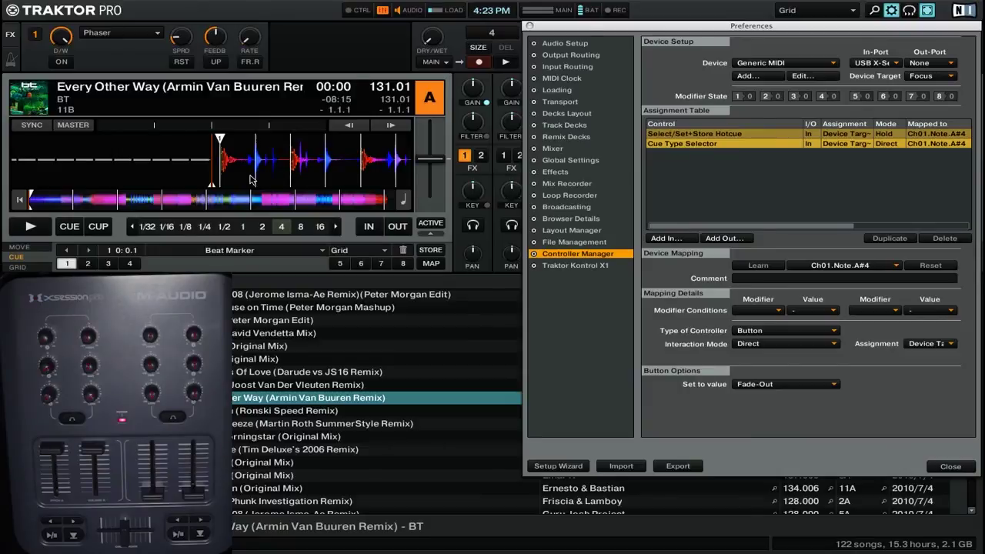
{"action": "left_click", "coordinate": [285, 203]}
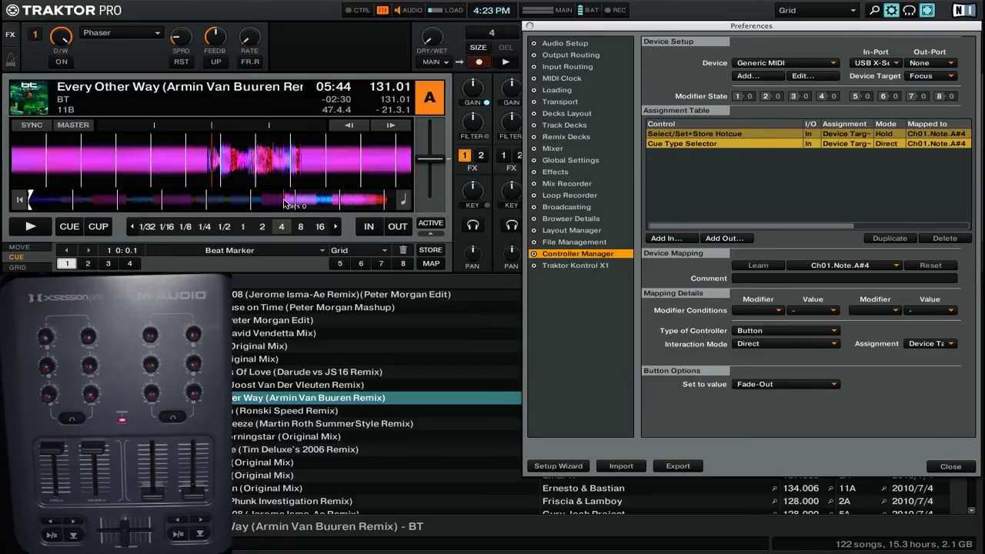